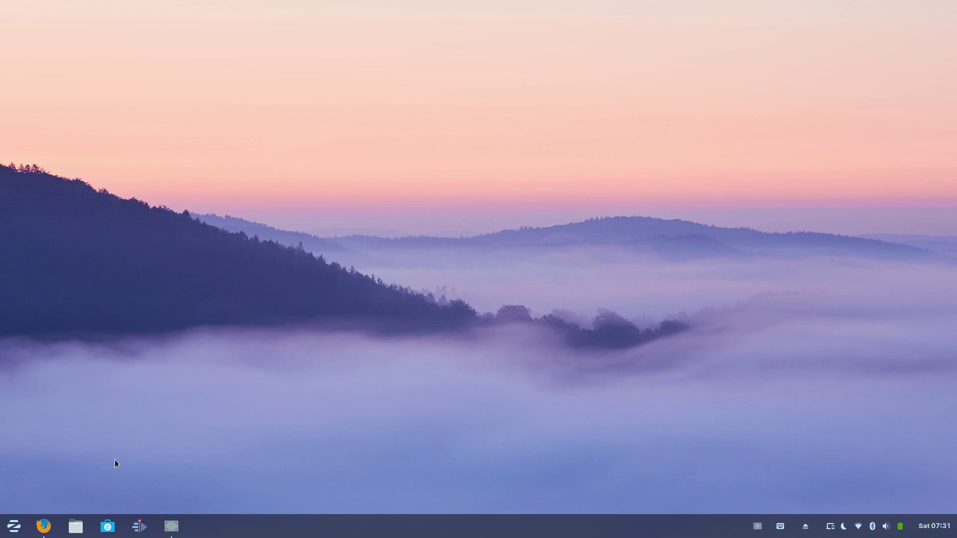
Step: Open Files at the Home folder, drag its window toward the centre, and open the Zorin menu
click(75, 526)
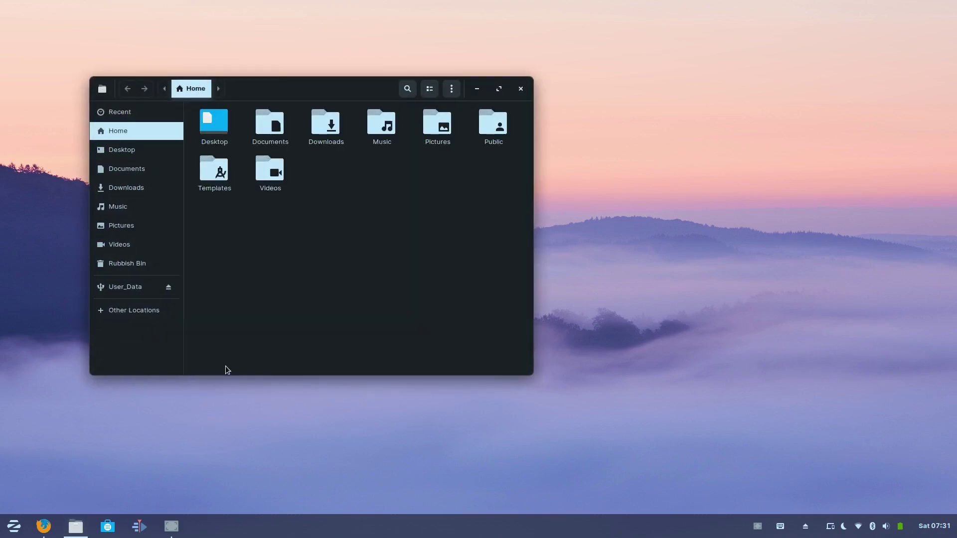
drag(269, 93, 356, 130)
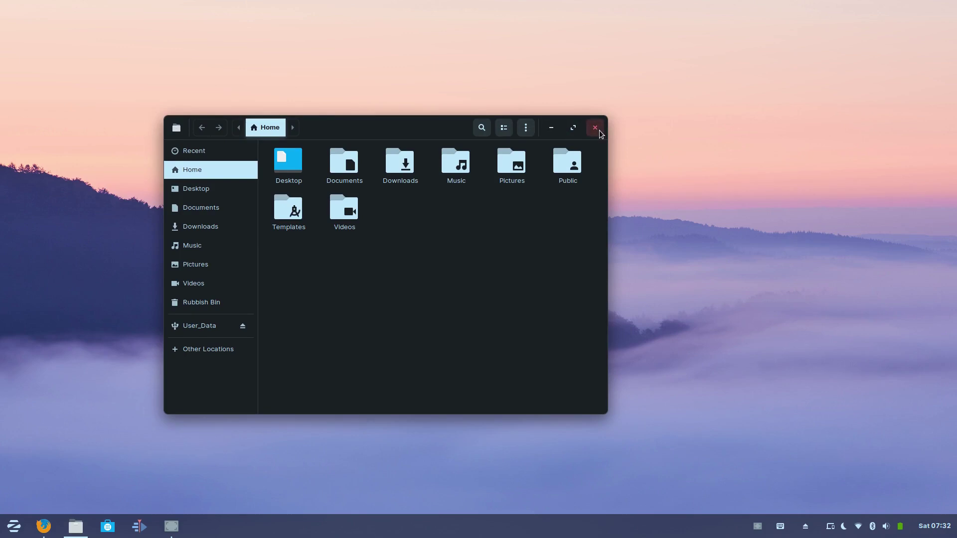
click(3, 527)
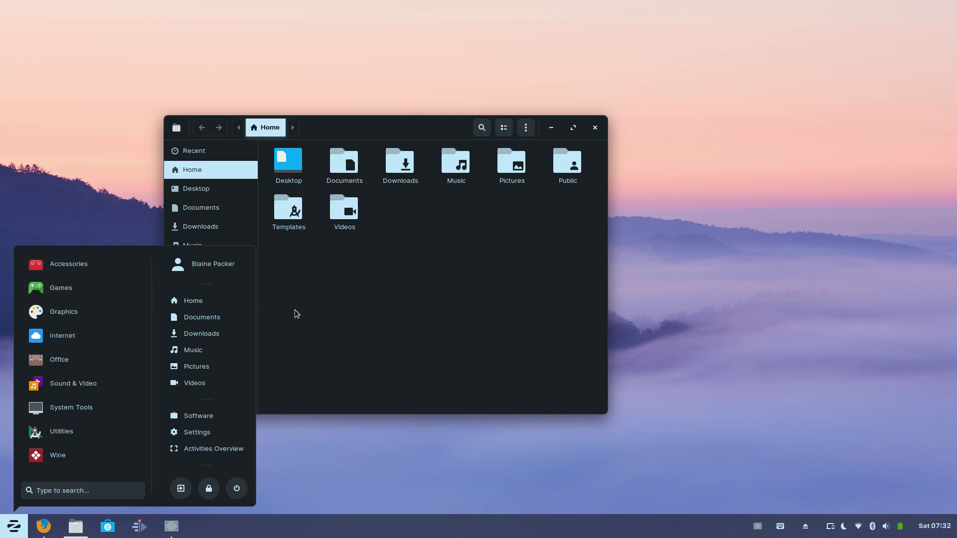
Step: Browse the Games category in the Zorin menu, return to categories, then dismiss the menu
click(88, 280)
click(69, 461)
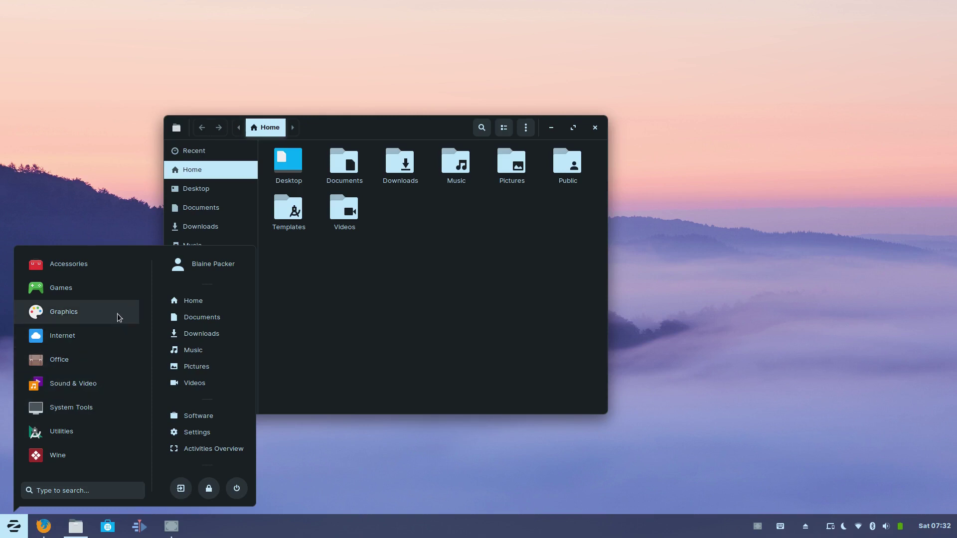
click(307, 353)
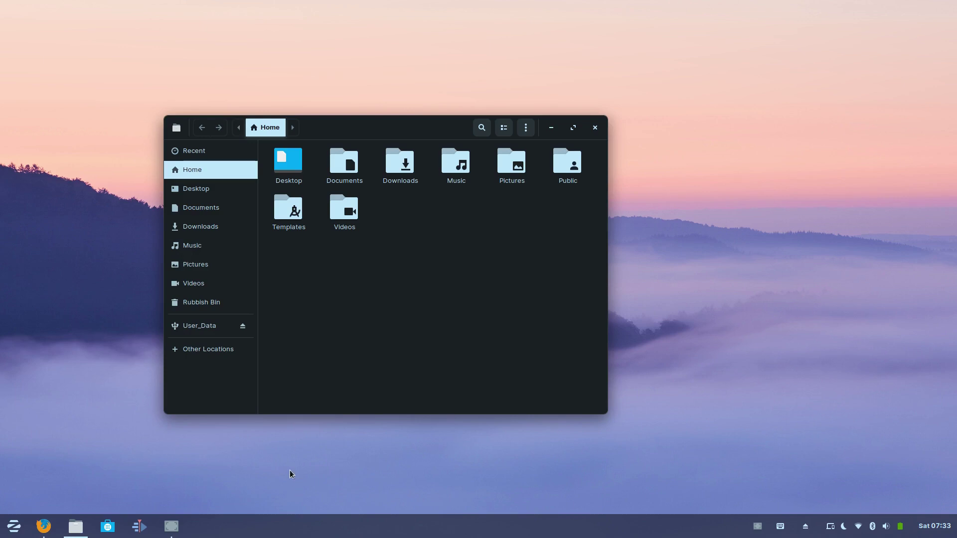
Step: Close the Files Home window and open the Zorin menu over the empty desktop
drag(331, 124, 402, 126)
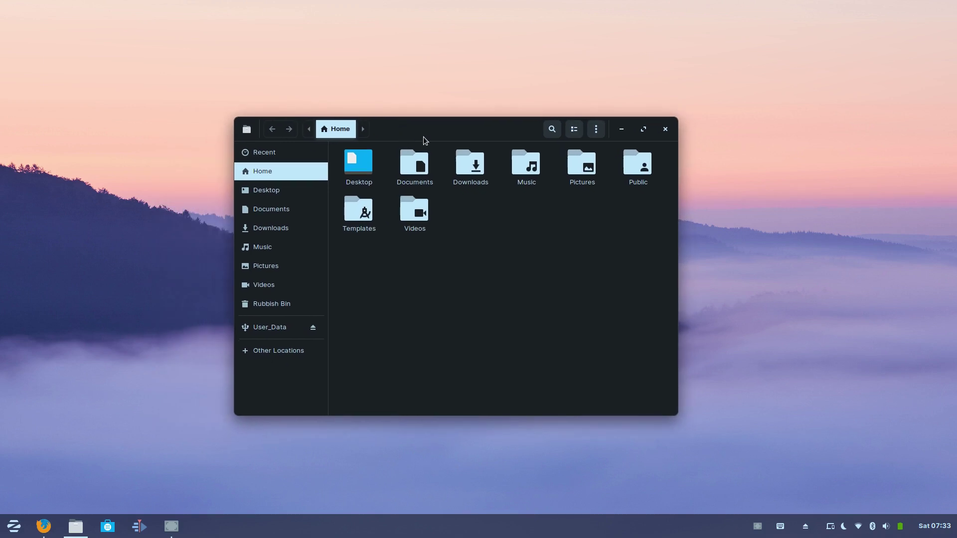
click(666, 129)
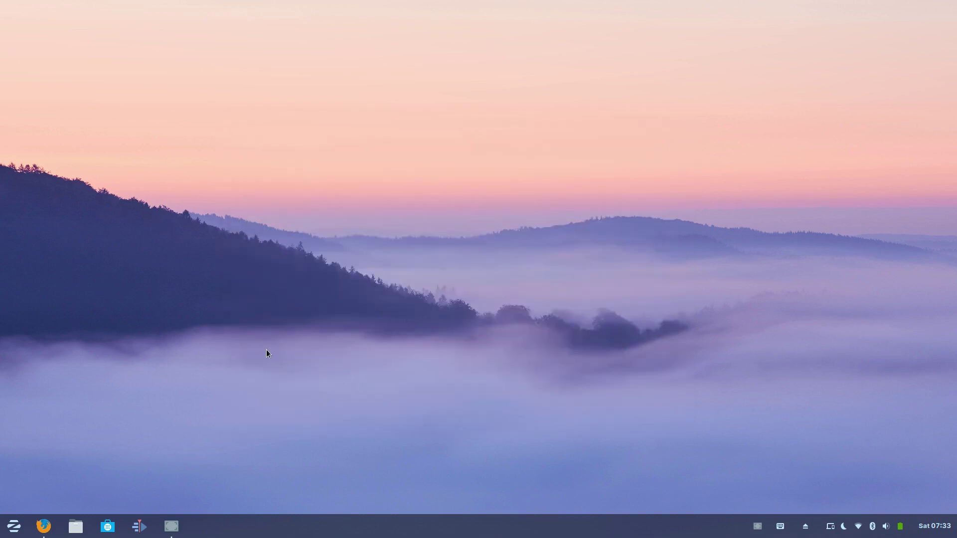
click(5, 529)
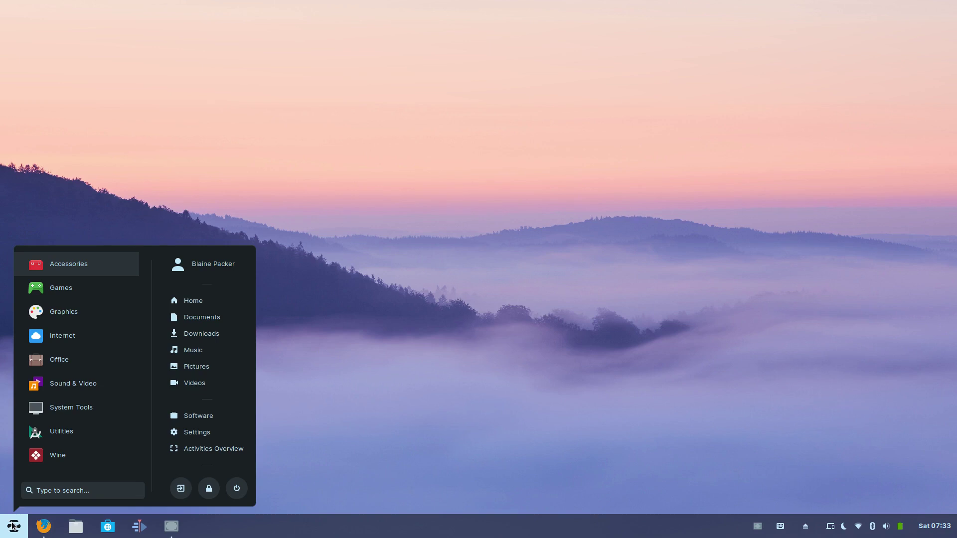
Step: Dismiss the Zorin menu by clicking on the misty-hills desktop
click(570, 405)
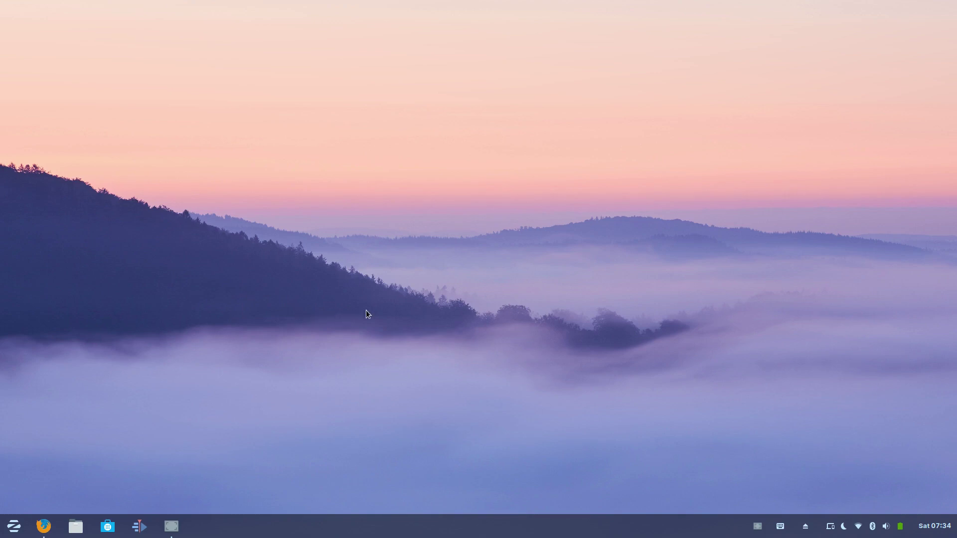
Step: Launch Terminal by searching 'term' in the Zorin menu
key(super)
key(super)
key(super)
text(ter,)
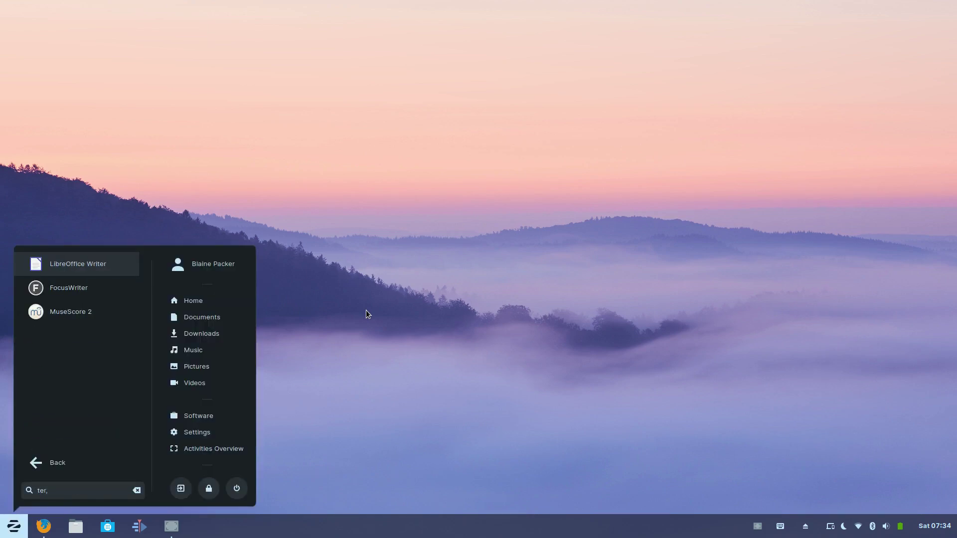
key(BackSpace)
text(m)
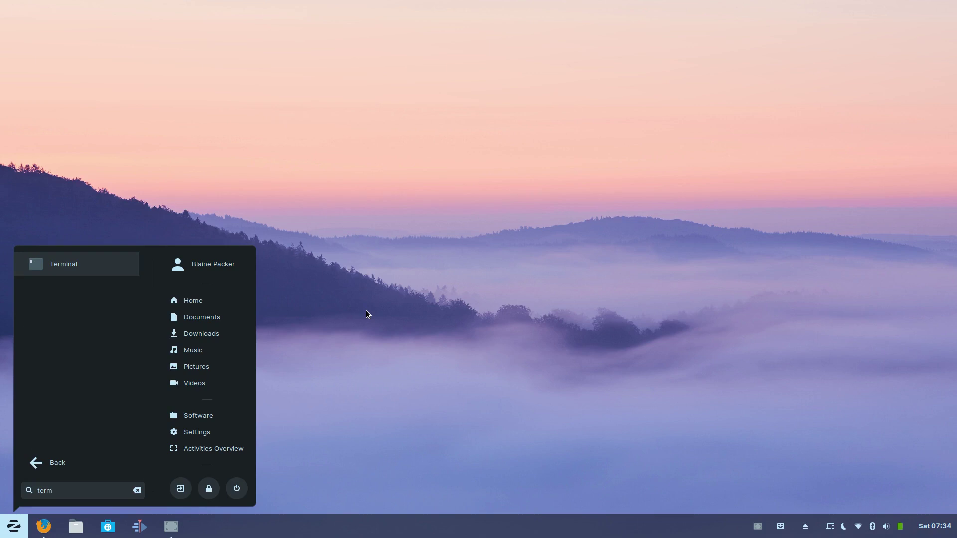
key(Return)
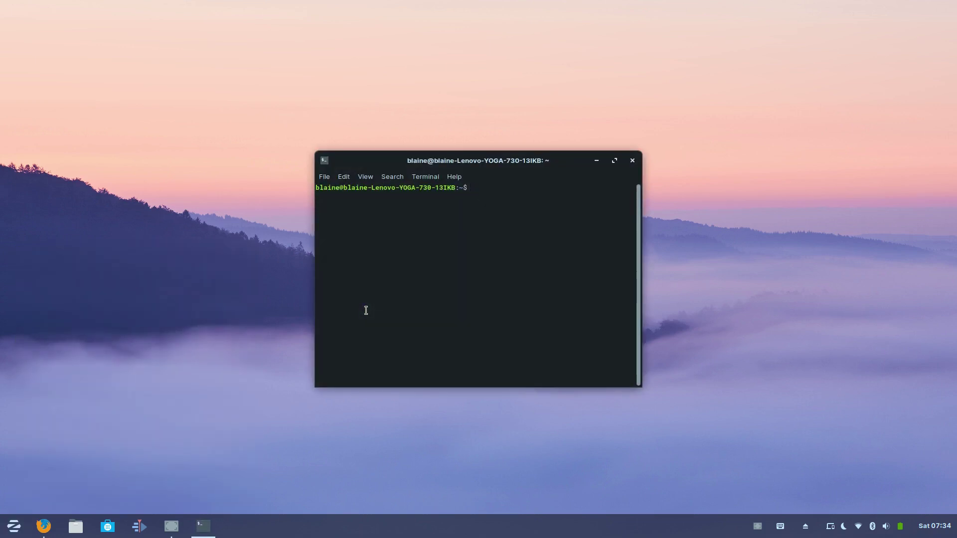
Step: Run uname -r to show kernel 4.18.0-21-generic, then close Terminal
text(uname -r)
key(Return)
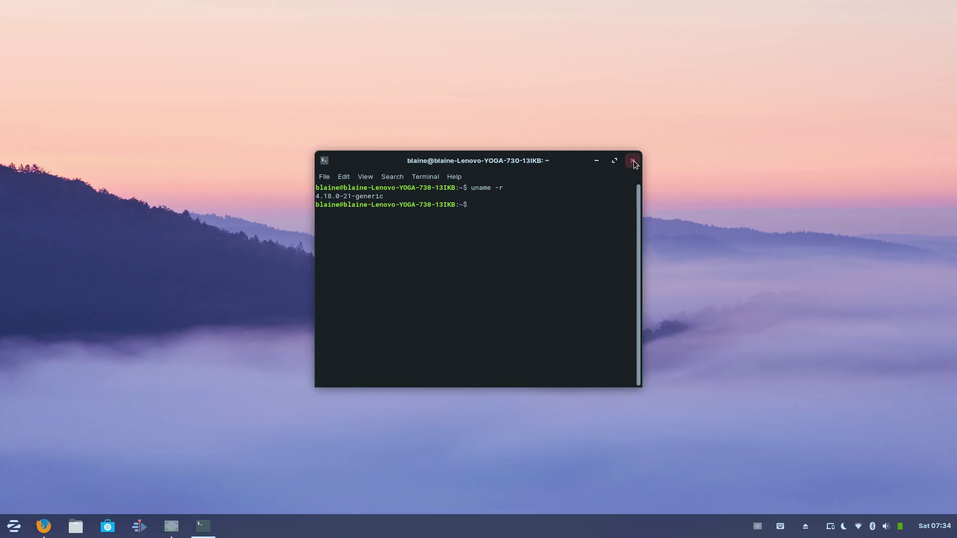
click(796, 81)
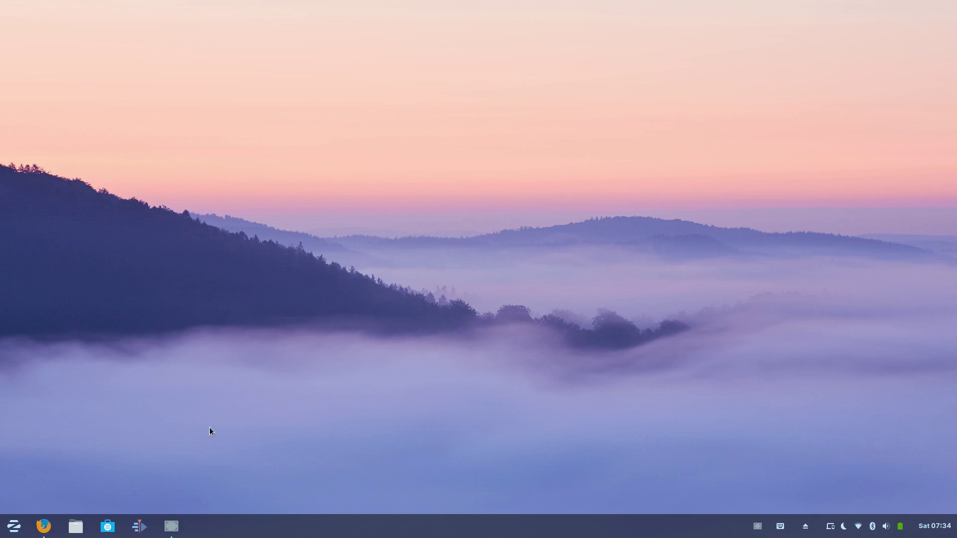
Step: Reopen Files at Home and nudge its window slightly down-left
click(75, 525)
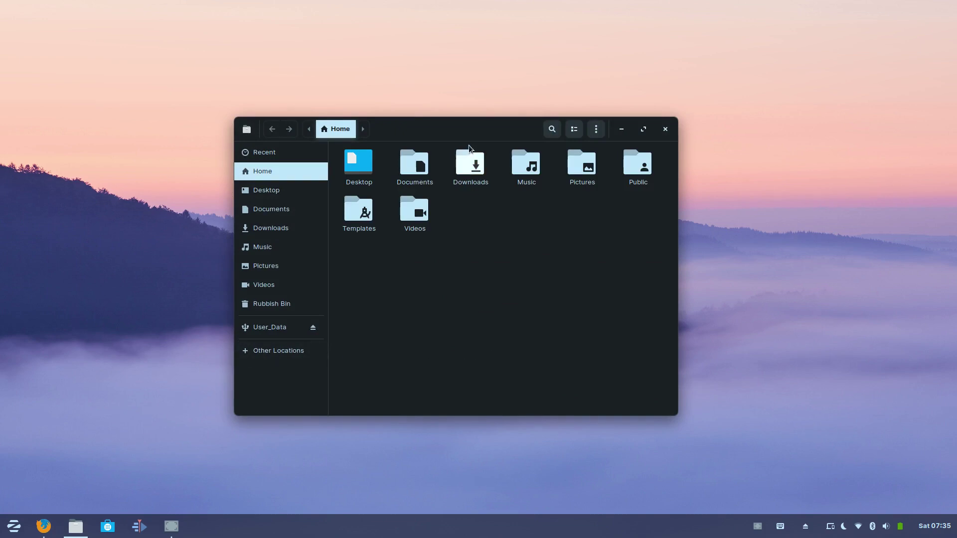
drag(468, 135, 456, 151)
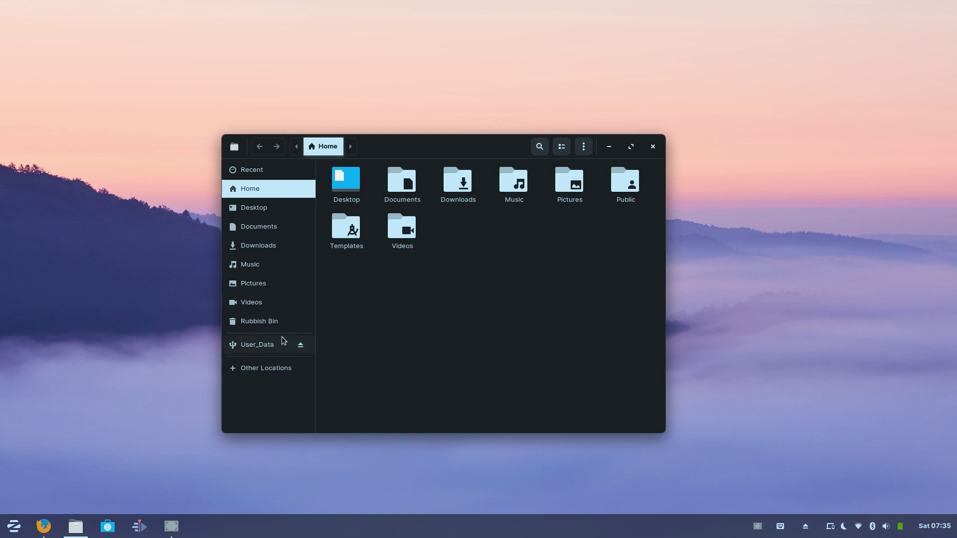
key(super)
text(tweak)
key(Return)
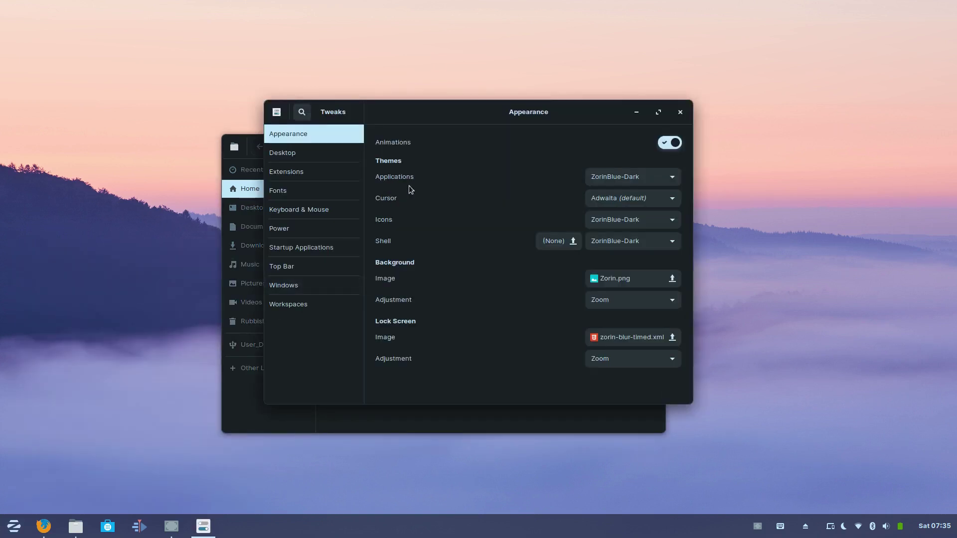
click(300, 183)
click(303, 174)
scroll(478, 224, down, 10)
scroll(502, 242, down, 3)
scroll(506, 291, up, 15)
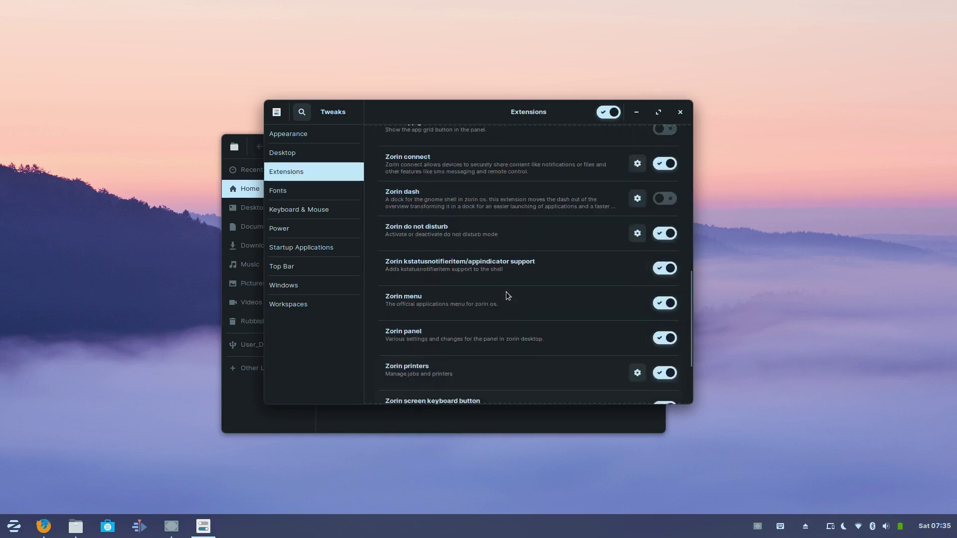
scroll(505, 292, down, 12)
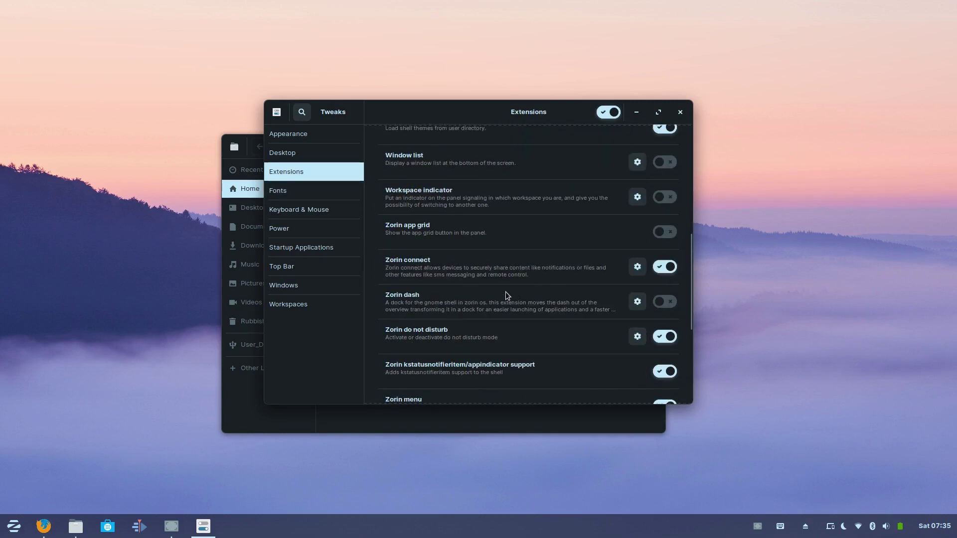
scroll(478, 205, down, 8)
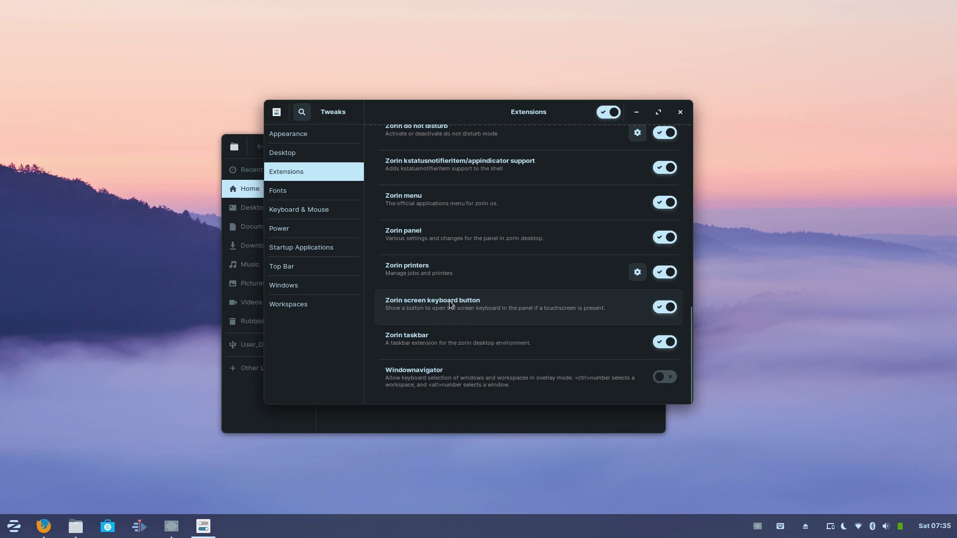
scroll(446, 295, up, 8)
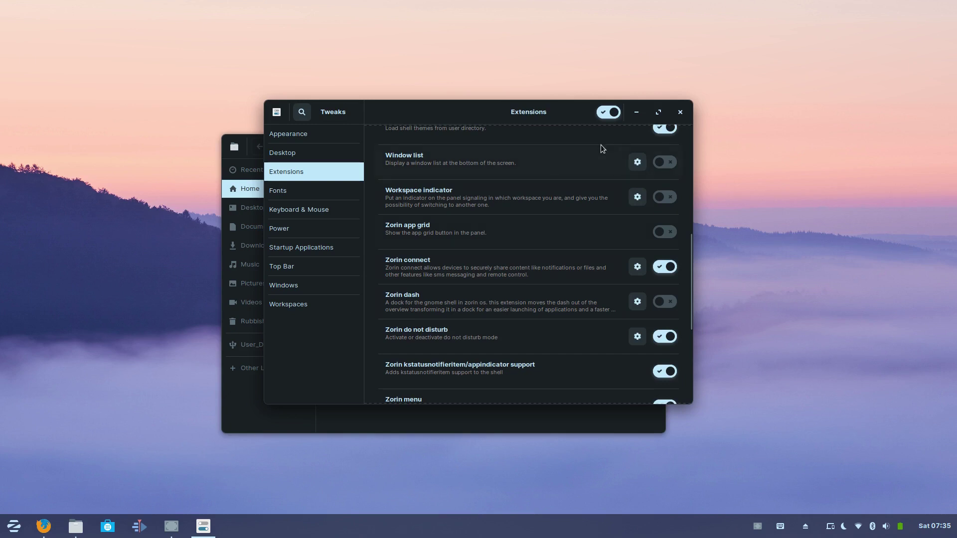
click(678, 112)
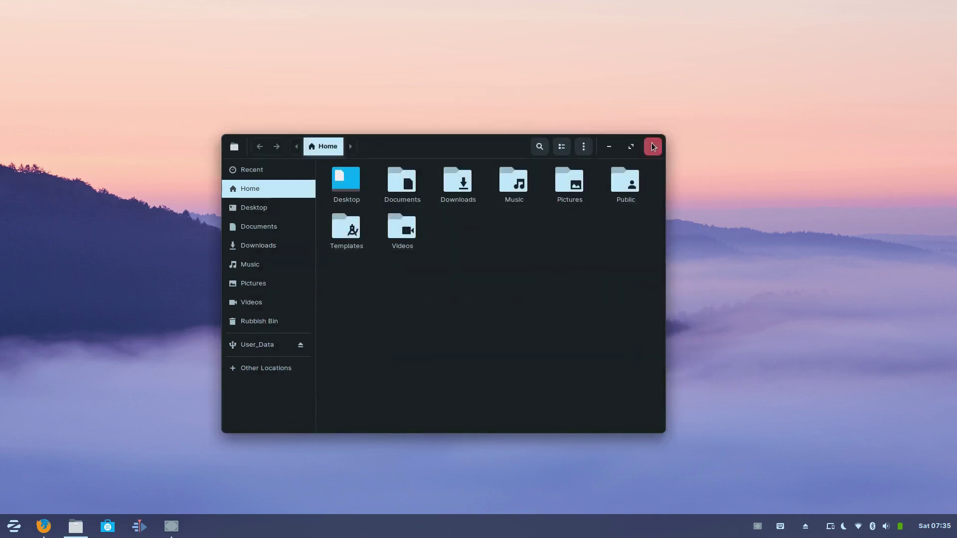
Step: Close Files and launch Zorin Appearance by searching 'appear', reviewing its Desktop tab
click(651, 144)
click(13, 525)
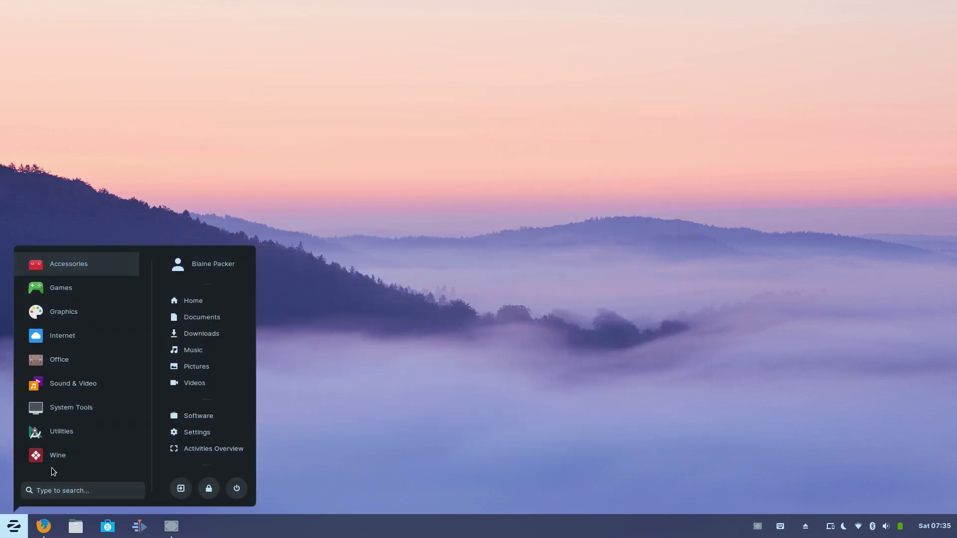
text(appear)
key(Return)
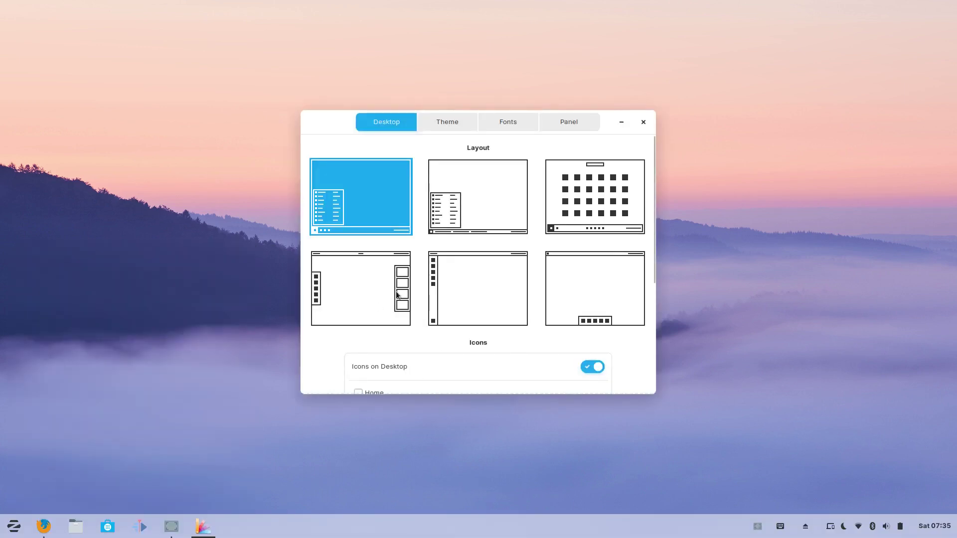
scroll(481, 266, down, 3)
scroll(495, 282, up, 3)
Step: Choose the third (top-right) layout preview to get a centered taskbar of app icons
scroll(578, 246, down, 4)
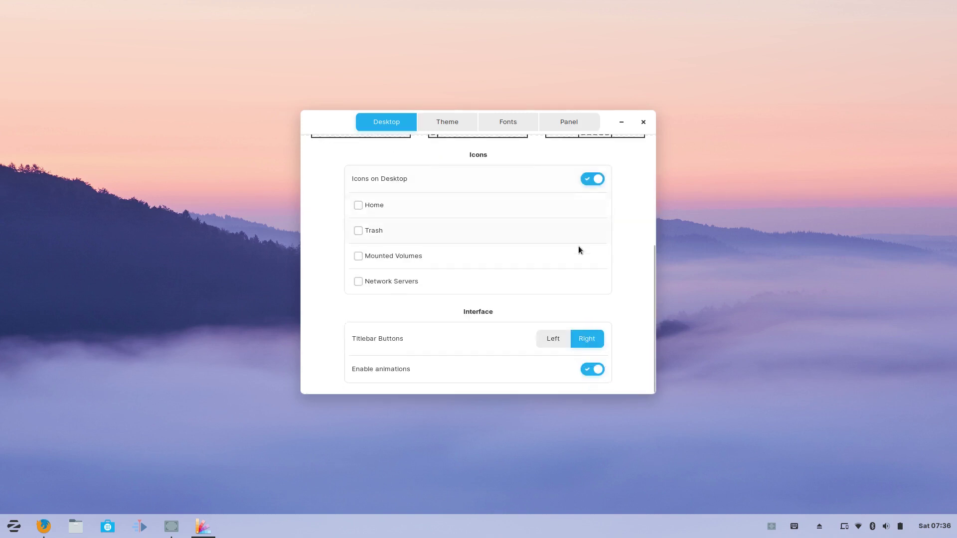
scroll(576, 256, up, 4)
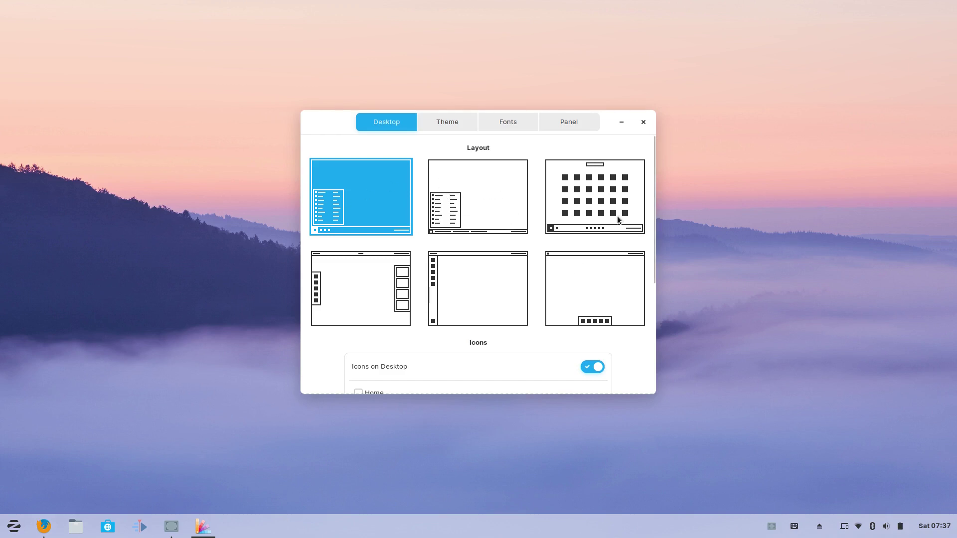
click(591, 201)
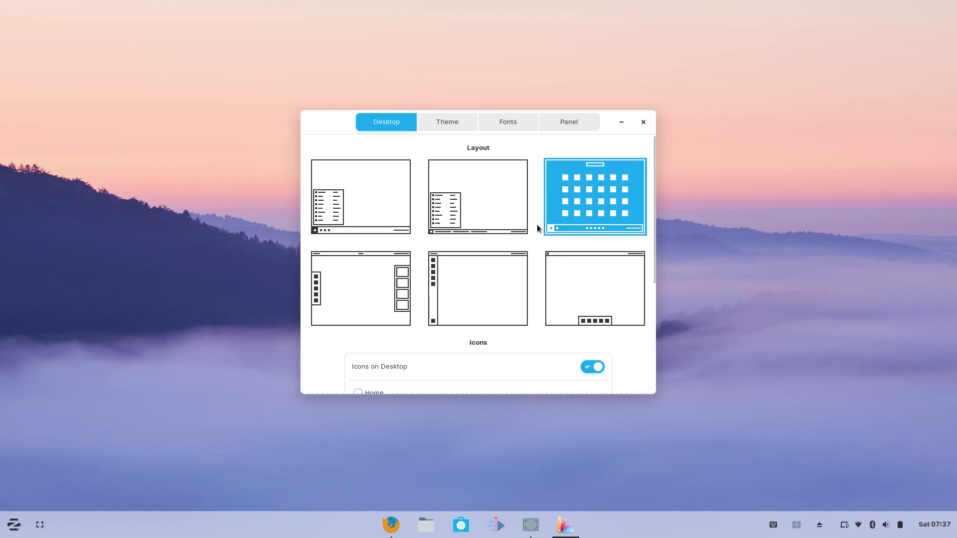